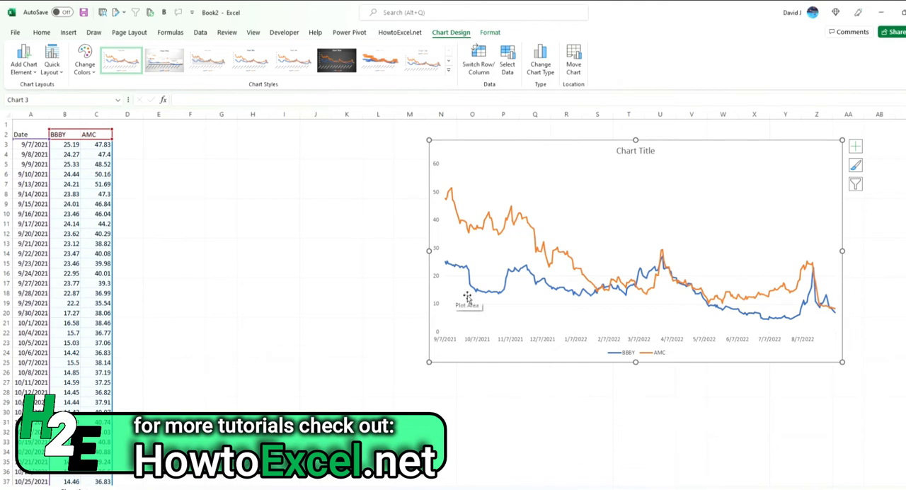
{"action": "mouse_move", "coordinate": [487, 296]}
{"action": "mouse_move", "coordinate": [448, 203]}
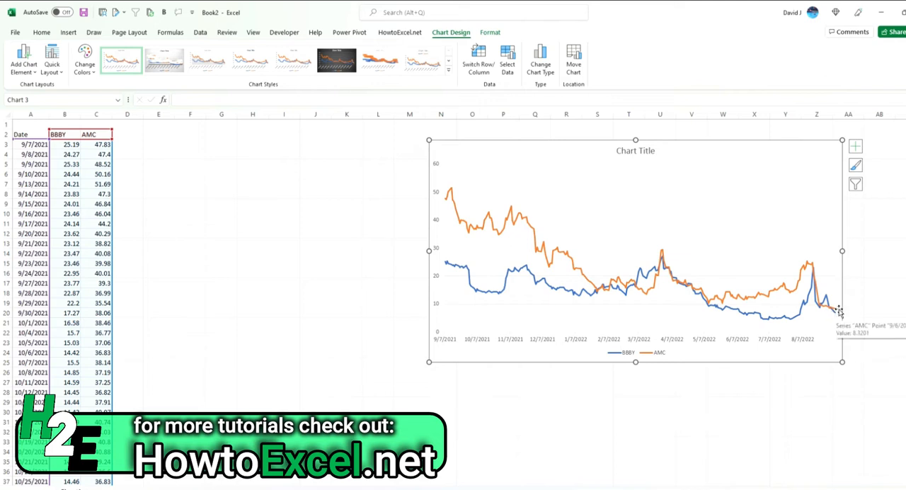
{"action": "mouse_move", "coordinate": [835, 310]}
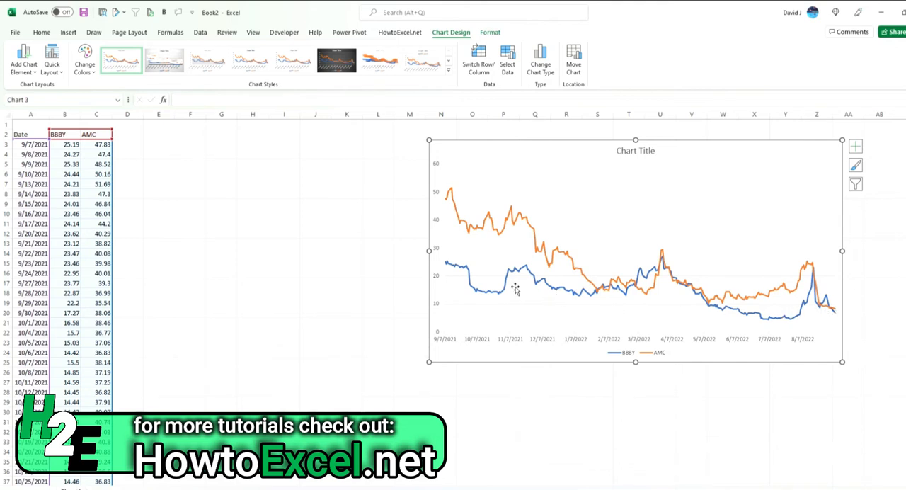
Add the column headers "BBBY %" in D2 and "AMC %" in E2
{"action": "mouse_move", "coordinate": [447, 270]}
{"action": "left_click", "coordinate": [131, 135]}
{"action": "type", "text": "BBBY %"}
{"action": "key", "text": "Tab"}
{"action": "type", "text": "AMC"}
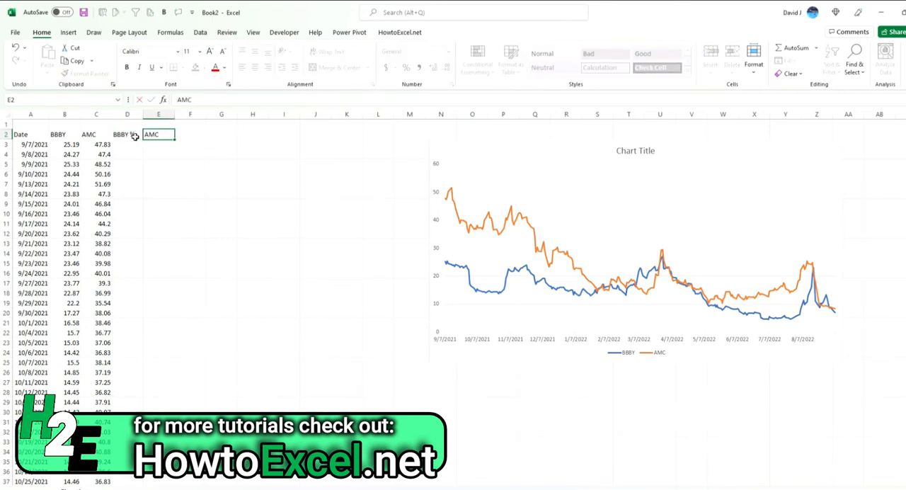
{"action": "key", "text": "Return"}
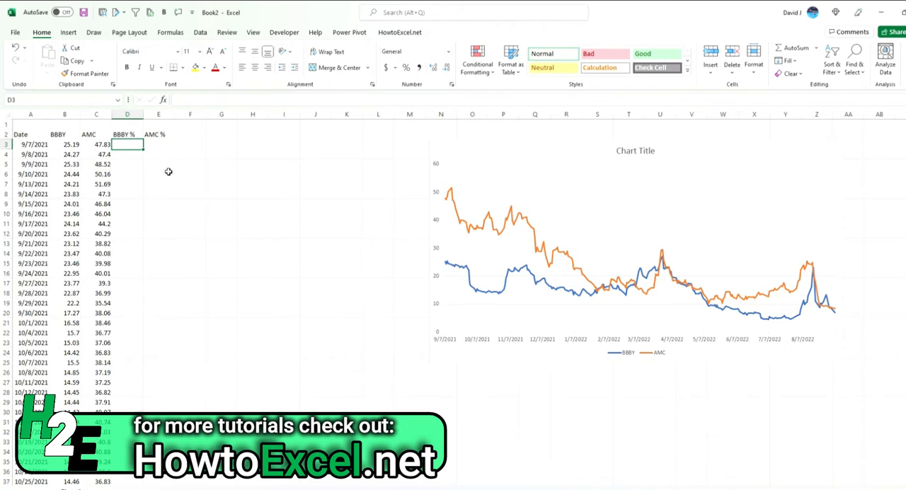
Enter the formula =B3/B3-1 in D3 and format the cell as a percentage
{"action": "type", "text": "="}
{"action": "key", "text": "Left"}
{"action": "key", "text": "Left"}
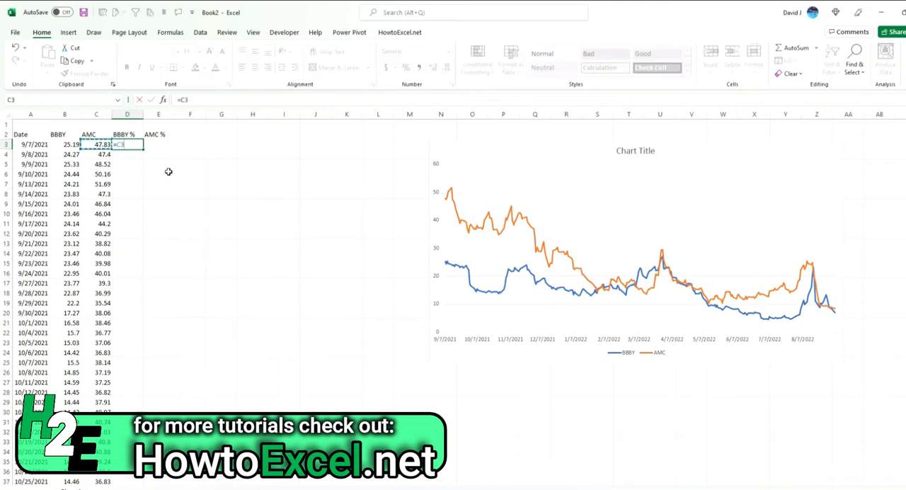
{"action": "type", "text": "/"}
{"action": "key", "text": "Left"}
{"action": "key", "text": "Left"}
{"action": "type", "text": "-"}
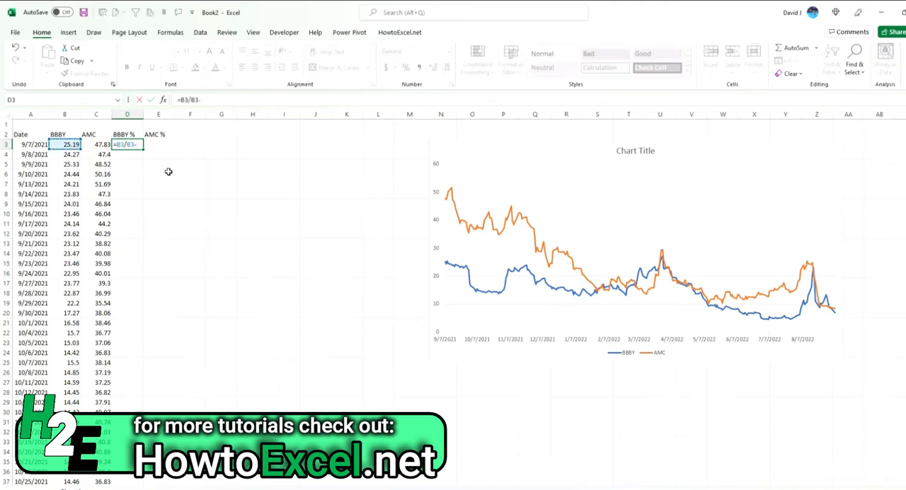
{"action": "type", "text": "1"}
{"action": "left_click", "coordinate": [150, 97]}
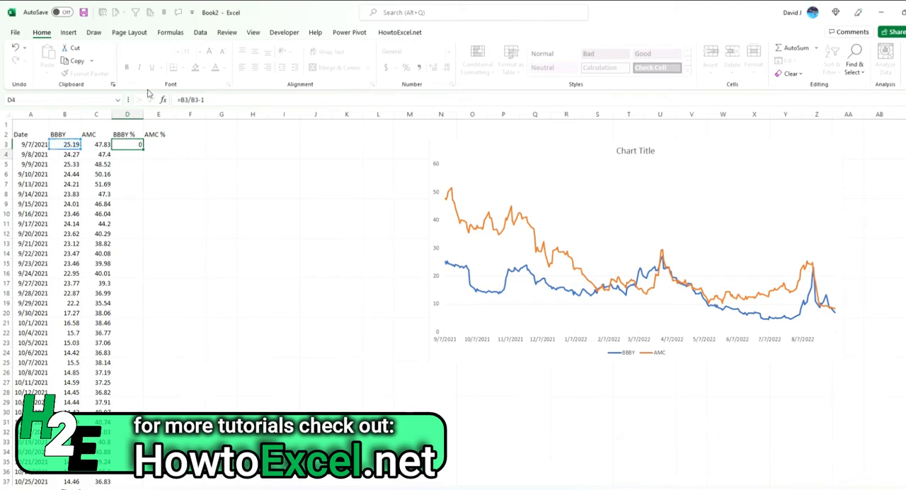
{"action": "left_click", "coordinate": [407, 68]}
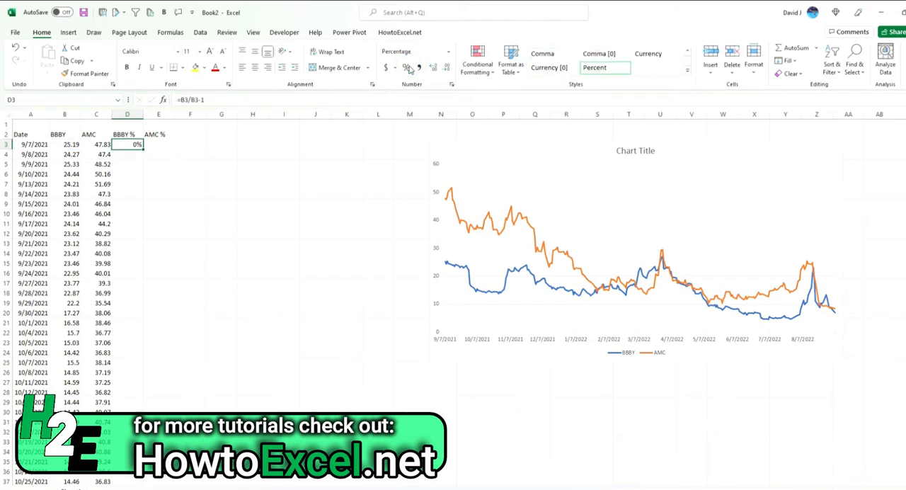
Make the divisor in D3's formula the absolute reference $B$3 and fill the formula down the BBBY % column
{"action": "left_click", "coordinate": [198, 101]}
{"action": "type", "text": "$B"}
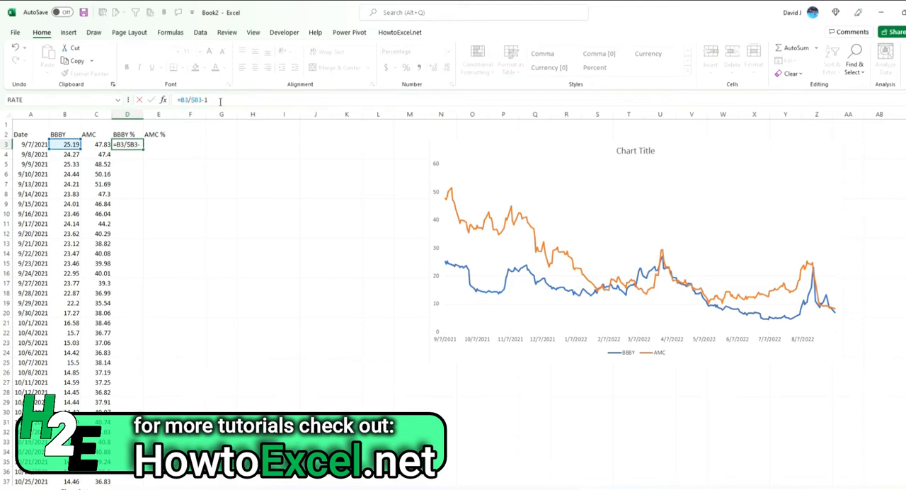
{"action": "type", "text": "$"}
{"action": "key", "text": "Return"}
{"action": "left_click", "coordinate": [133, 141]}
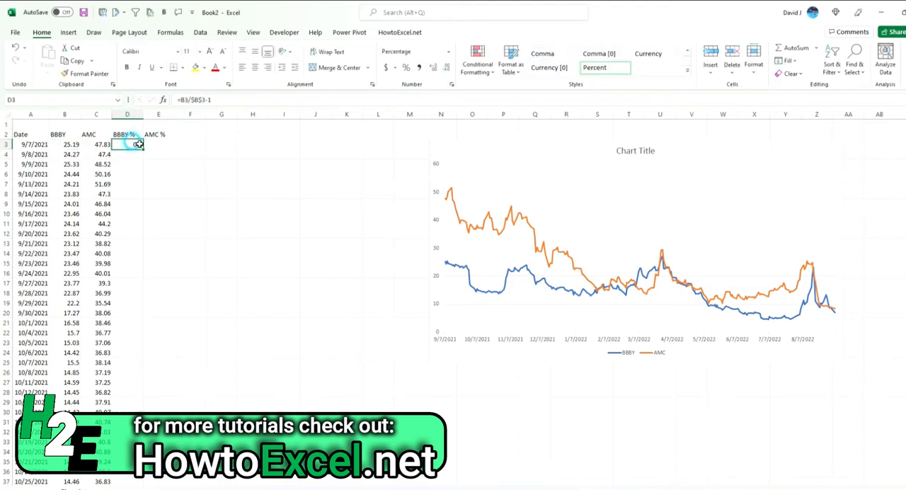
{"action": "double_click", "coordinate": [141, 149]}
Check the formulas in several filled BBBY % cells for the fixed starting-price reference
{"action": "left_click", "coordinate": [136, 152]}
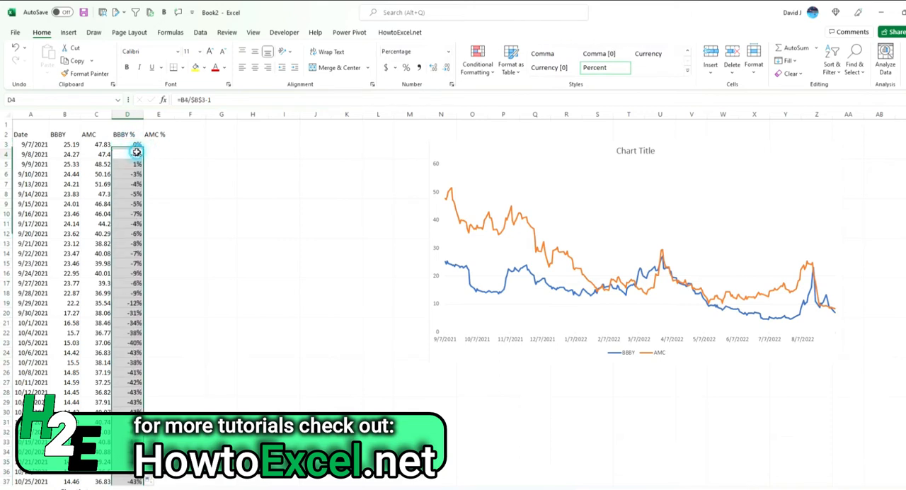
{"action": "left_click", "coordinate": [215, 100]}
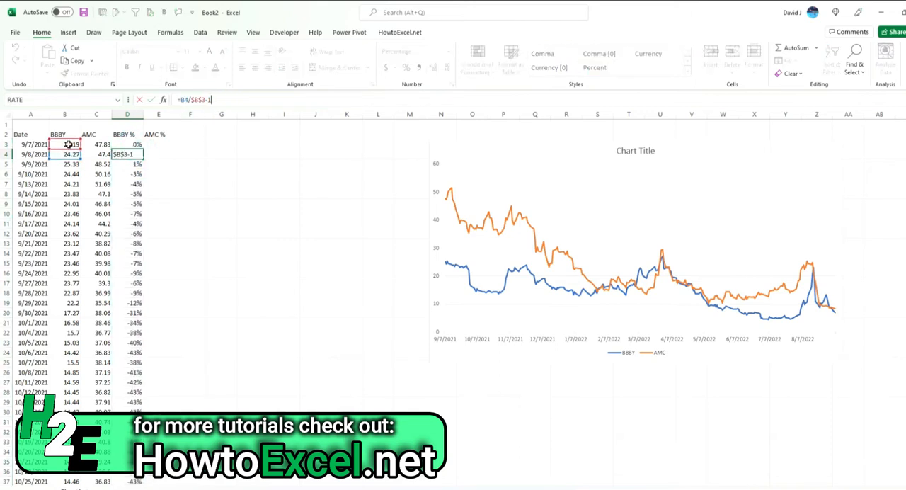
{"action": "left_click", "coordinate": [131, 223]}
{"action": "left_click", "coordinate": [195, 100]}
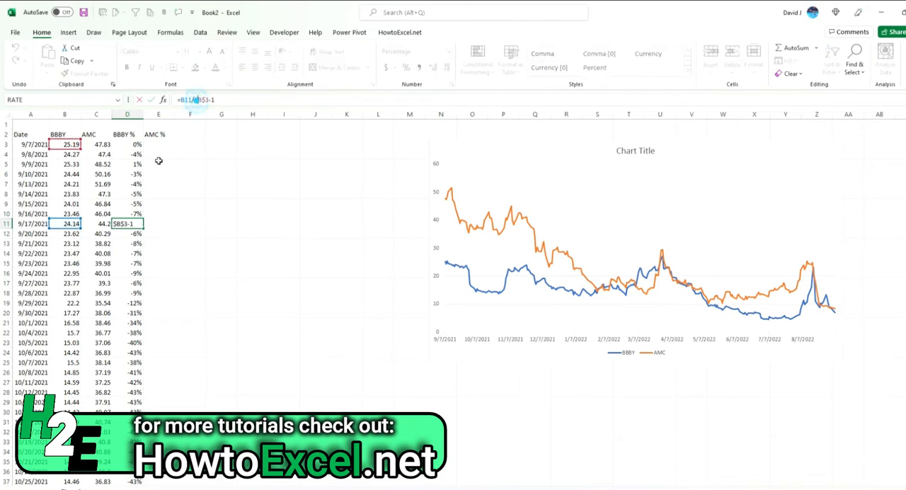
{"action": "left_click", "coordinate": [131, 182]}
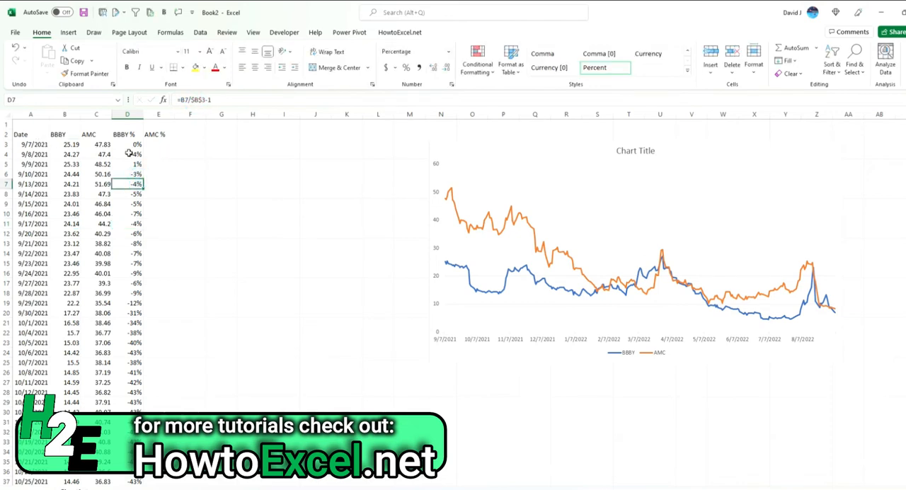
{"action": "key", "text": "ctrl+Down"}
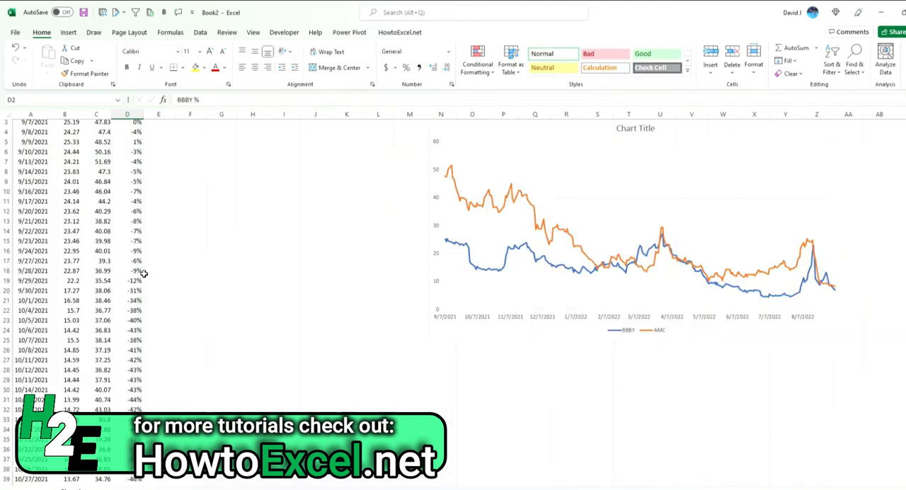
Enter =C3/$C$3-1 in E3 and fill it down the AMC % column
{"action": "key", "text": "Right"}
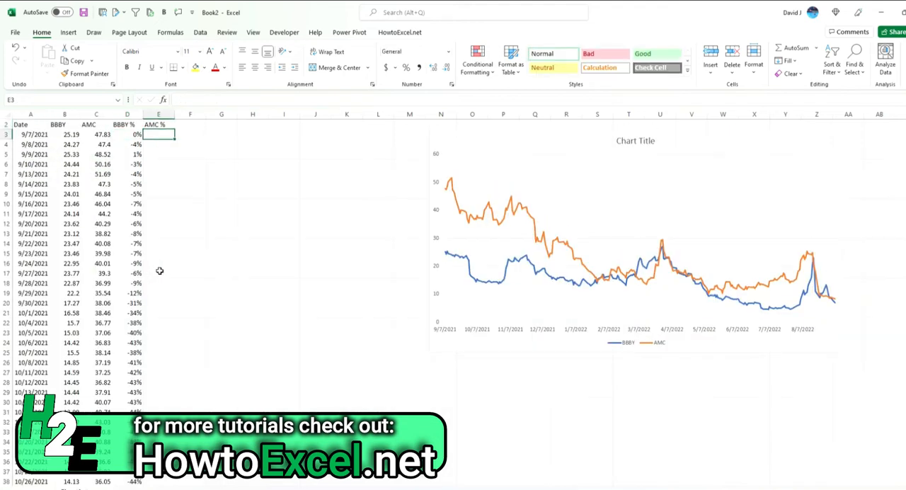
{"action": "type", "text": "=C3/$B$3-1"}
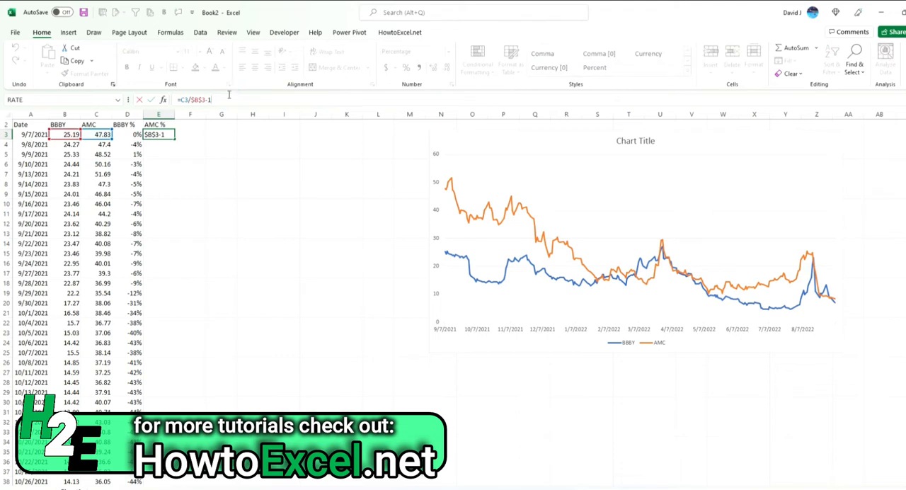
{"action": "left_click_drag", "start_coordinate": [58, 139], "coordinate": [90, 139]}
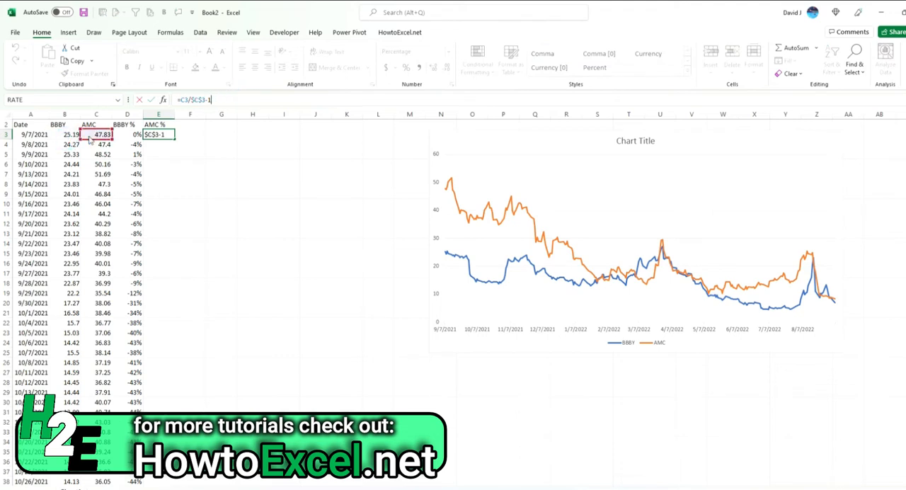
{"action": "key", "text": "Return"}
{"action": "left_click", "coordinate": [170, 135]}
{"action": "double_click", "coordinate": [174, 139]}
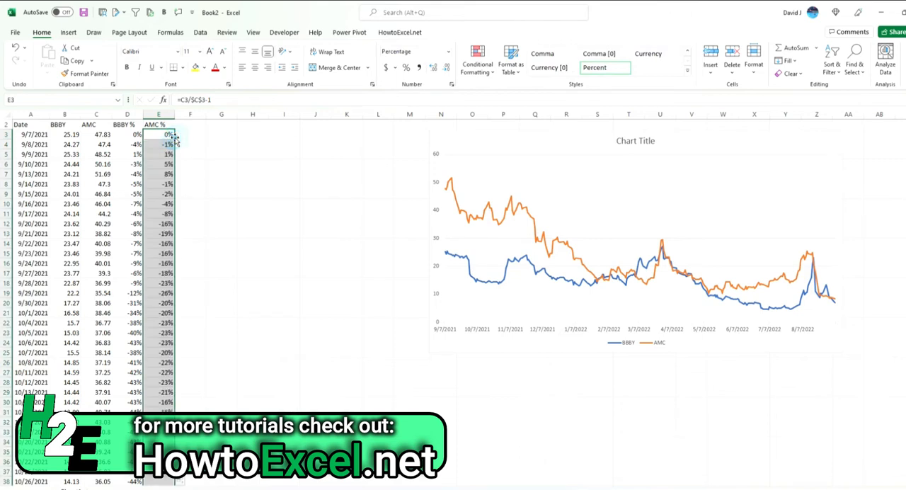
Check the formulas in several filled AMC % cells for the fixed starting-price reference
{"action": "left_click", "coordinate": [168, 144]}
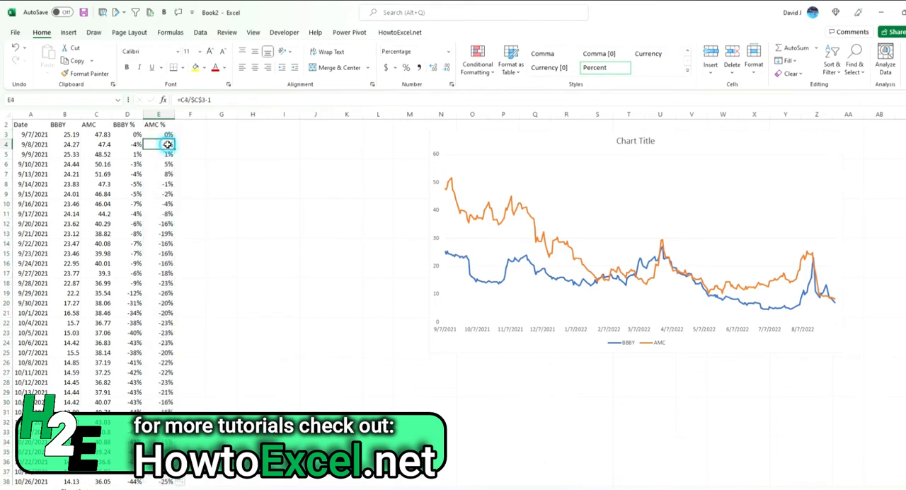
{"action": "key", "text": "F2"}
{"action": "left_click", "coordinate": [158, 244]}
{"action": "left_click", "coordinate": [218, 100]}
{"action": "left_click", "coordinate": [170, 204]}
{"action": "double_click", "coordinate": [168, 208]}
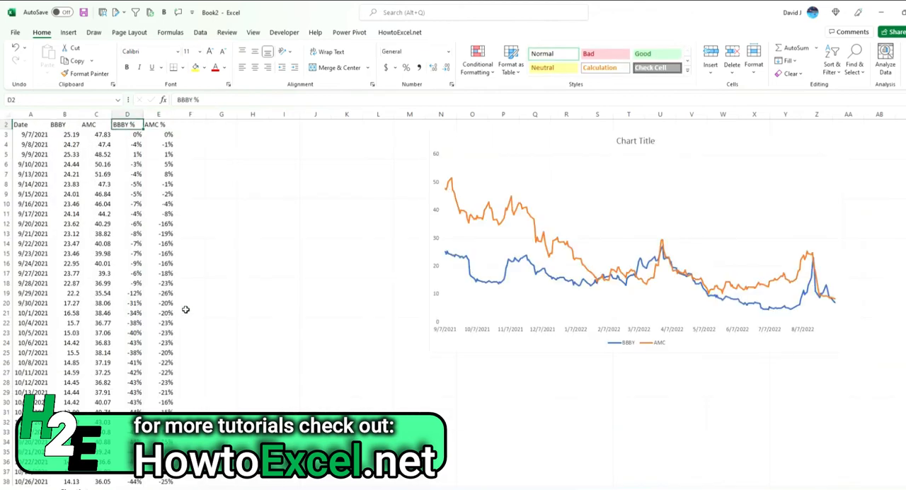
Move the price chart farther from the data and insert a new line chart of the whole table between them
{"action": "left_click_drag", "start_coordinate": [441, 141], "coordinate": [526, 164]}
{"action": "left_click", "coordinate": [94, 175]}
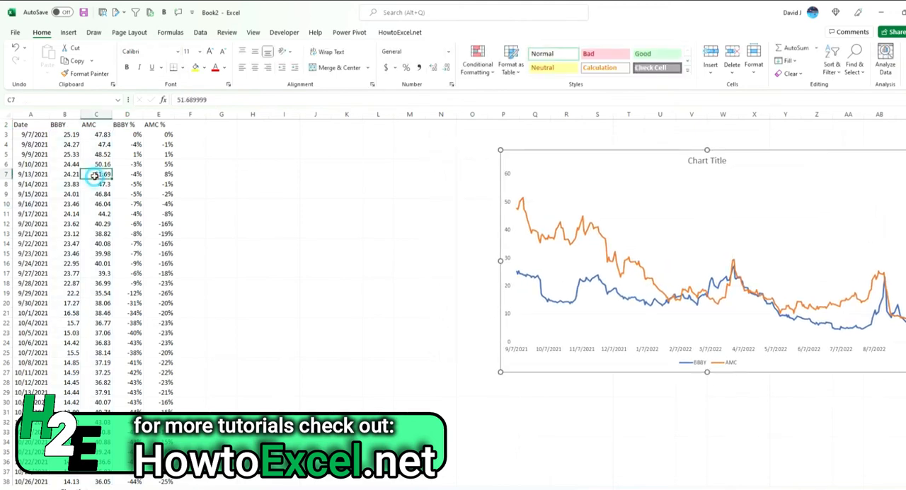
{"action": "left_click", "coordinate": [68, 32]}
{"action": "left_click", "coordinate": [460, 62]}
{"action": "left_click", "coordinate": [465, 90]}
{"action": "left_click_drag", "start_coordinate": [417, 240], "coordinate": [274, 194]}
Exclude the BBBY and AMC price series from the new chart, then move it closer to the data and enlarge it
{"action": "right_click", "coordinate": [276, 197]}
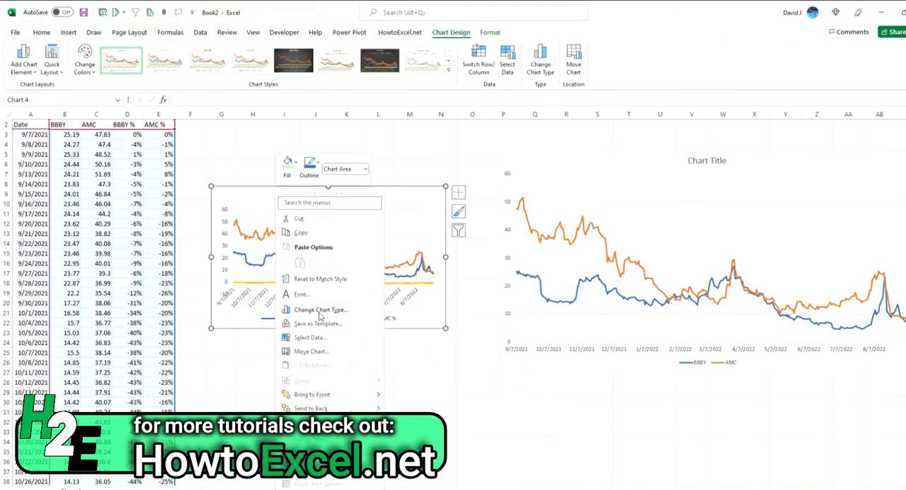
{"action": "left_click", "coordinate": [315, 336]}
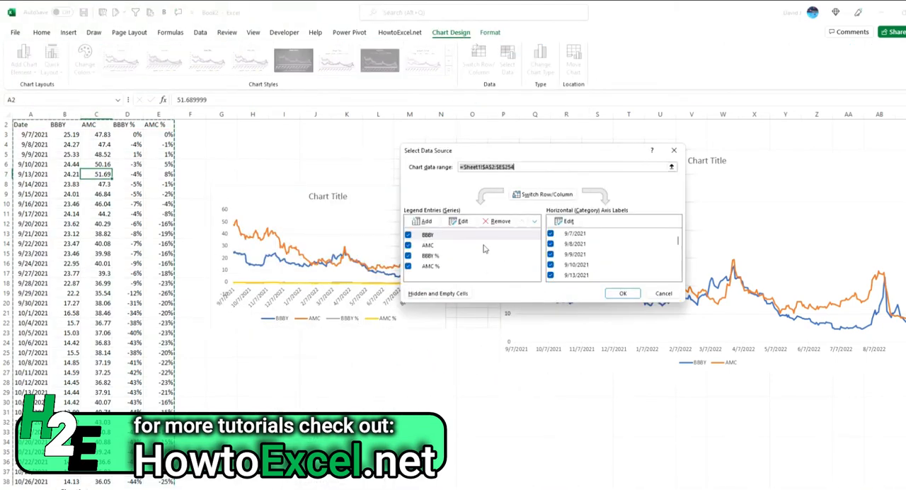
{"action": "left_click", "coordinate": [408, 234]}
{"action": "left_click", "coordinate": [408, 245]}
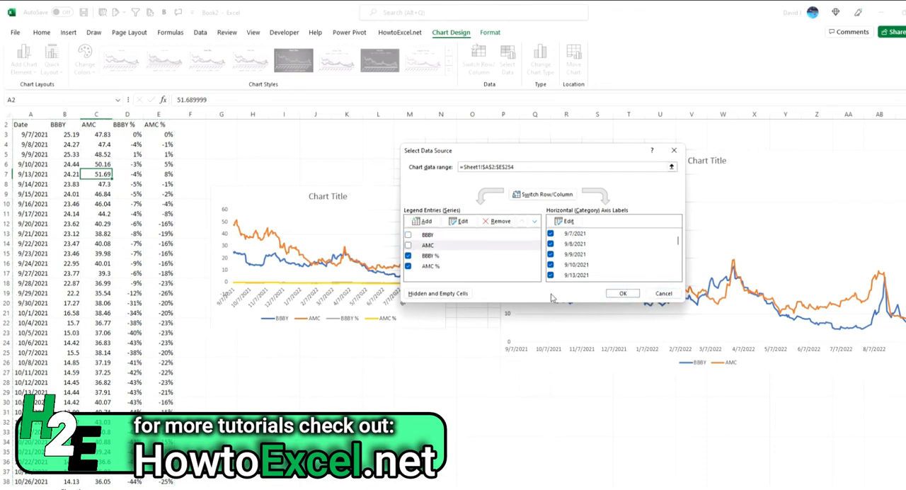
{"action": "left_click", "coordinate": [623, 293]}
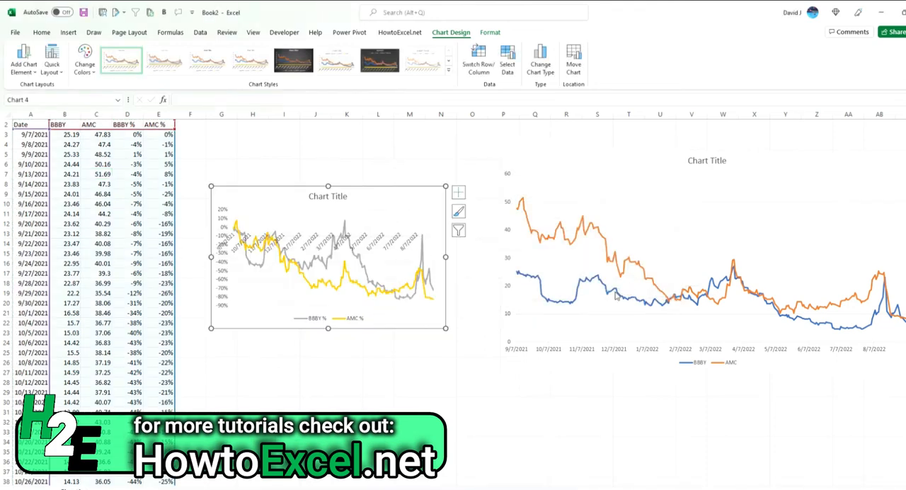
{"action": "left_click_drag", "start_coordinate": [376, 195], "coordinate": [296, 170]}
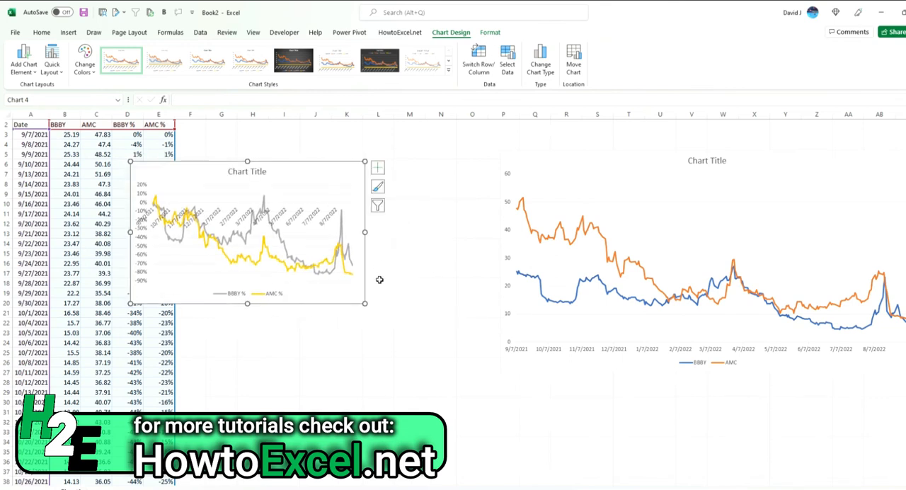
{"action": "left_click_drag", "start_coordinate": [365, 303], "coordinate": [462, 367]}
Set the label position of the new chart's date axis to Low
{"action": "left_click", "coordinate": [373, 226]}
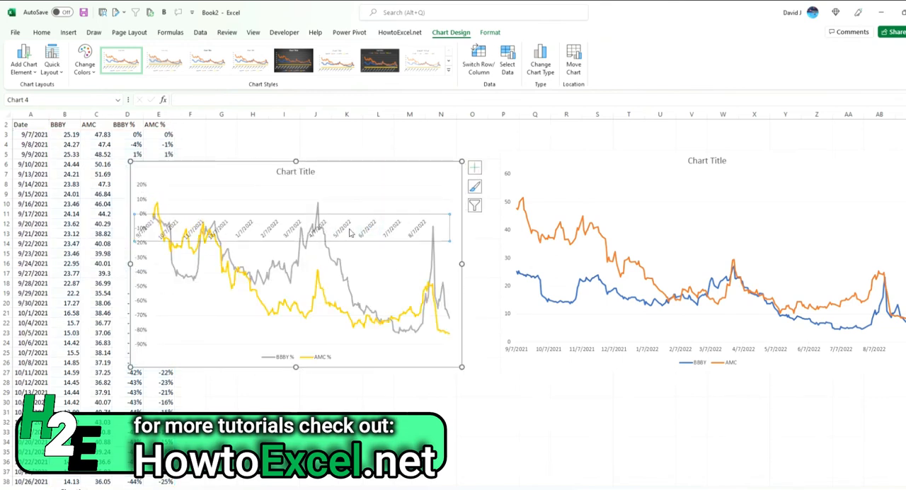
{"action": "right_click", "coordinate": [343, 230]}
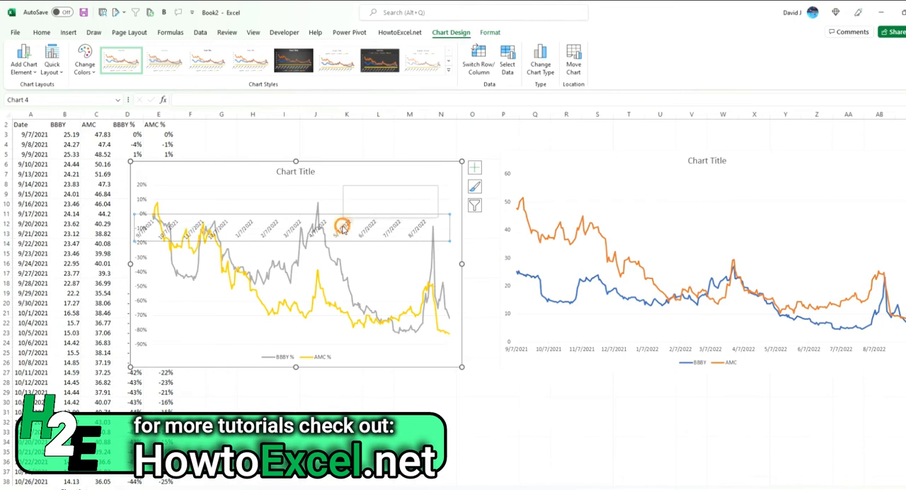
{"action": "left_click", "coordinate": [394, 369]}
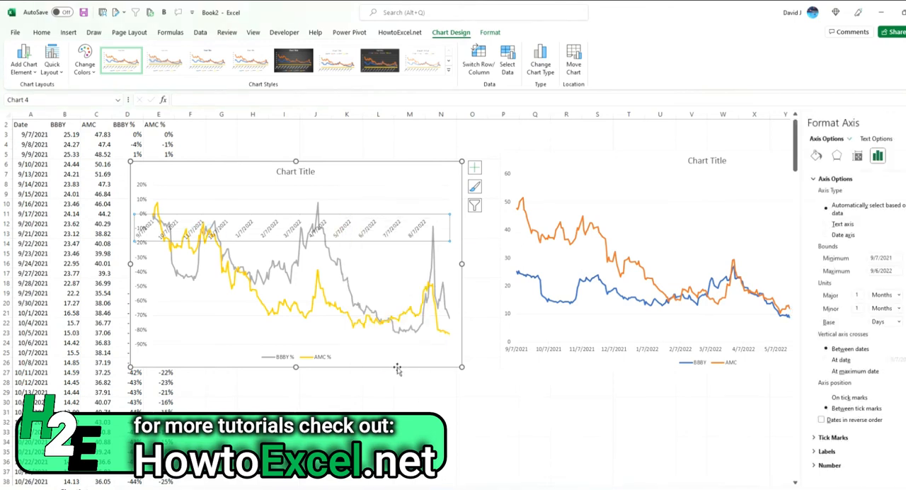
{"action": "left_click", "coordinate": [826, 452]}
{"action": "left_click", "coordinate": [892, 463]}
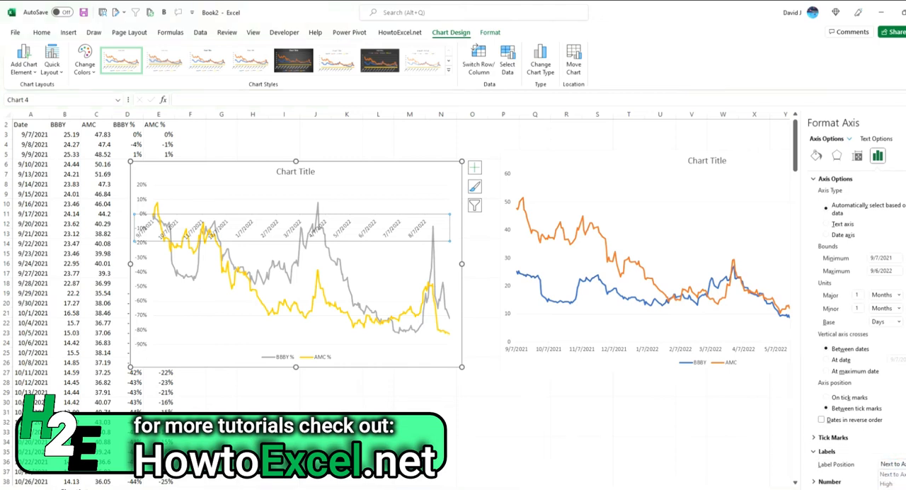
{"action": "left_click", "coordinate": [888, 488]}
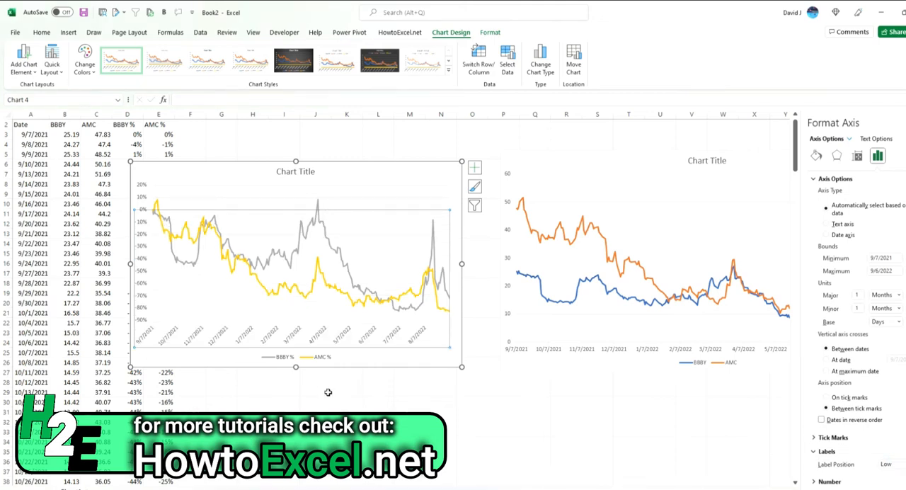
{"action": "left_click", "coordinate": [373, 393]}
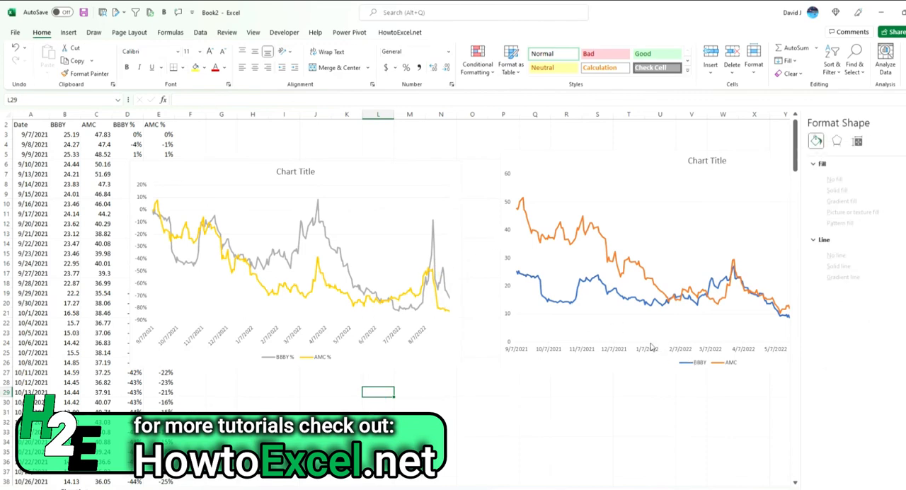
Format the BBBY % series in the percentage chart as a solid blue line
{"action": "left_click", "coordinate": [334, 248]}
{"action": "left_click", "coordinate": [815, 155]}
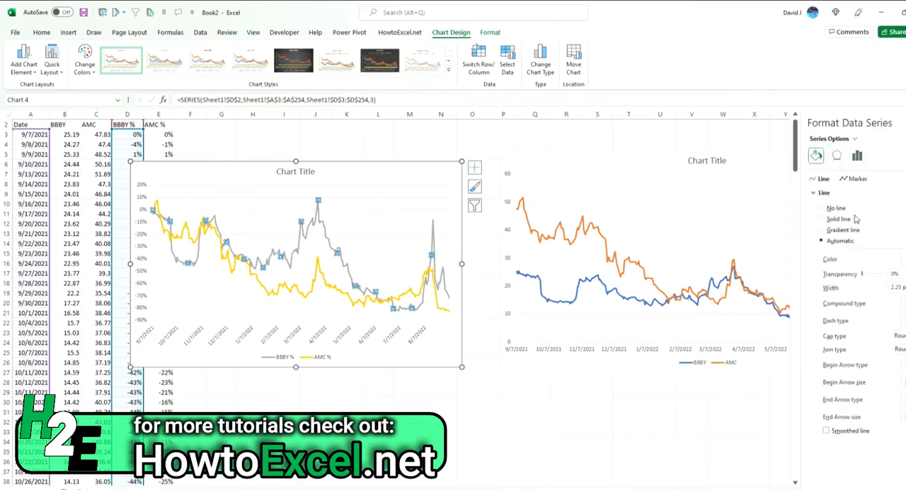
{"action": "left_click", "coordinate": [837, 220]}
{"action": "left_click", "coordinate": [901, 259]}
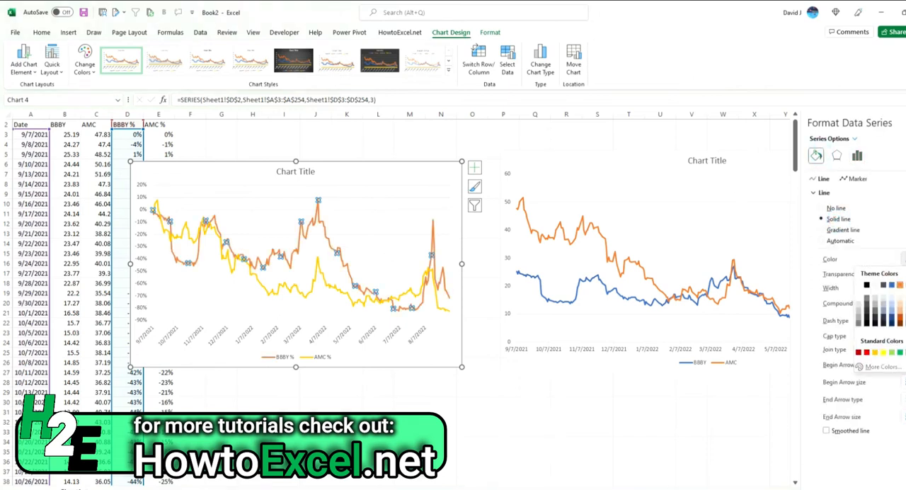
{"action": "left_click", "coordinate": [892, 285]}
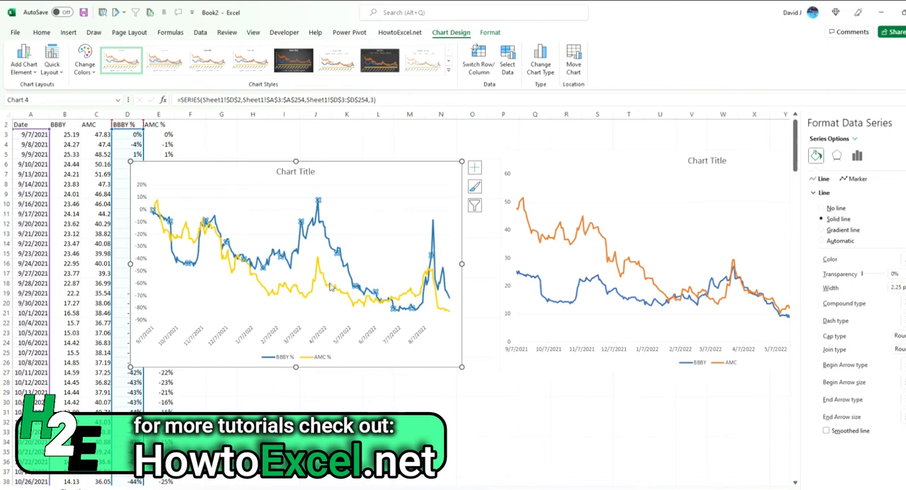
Change the AMC % series line in the percentage chart to dark orange
{"action": "left_click", "coordinate": [323, 274]}
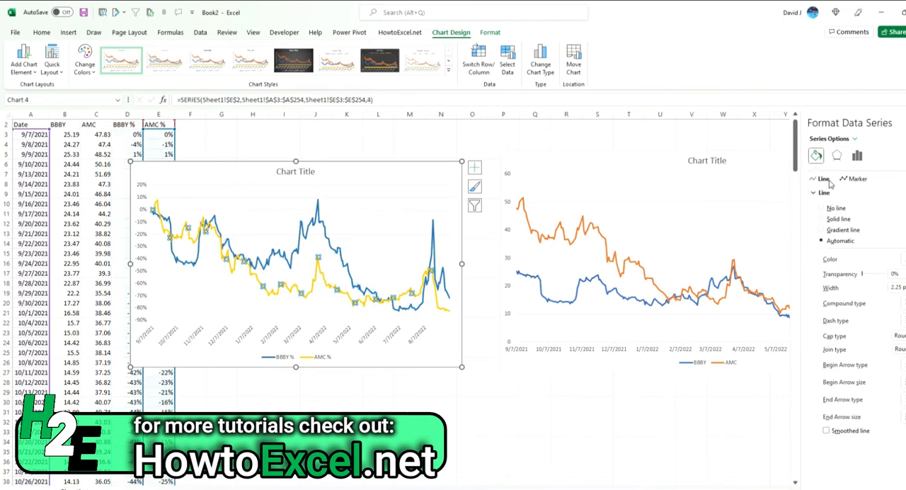
{"action": "left_click", "coordinate": [901, 259]}
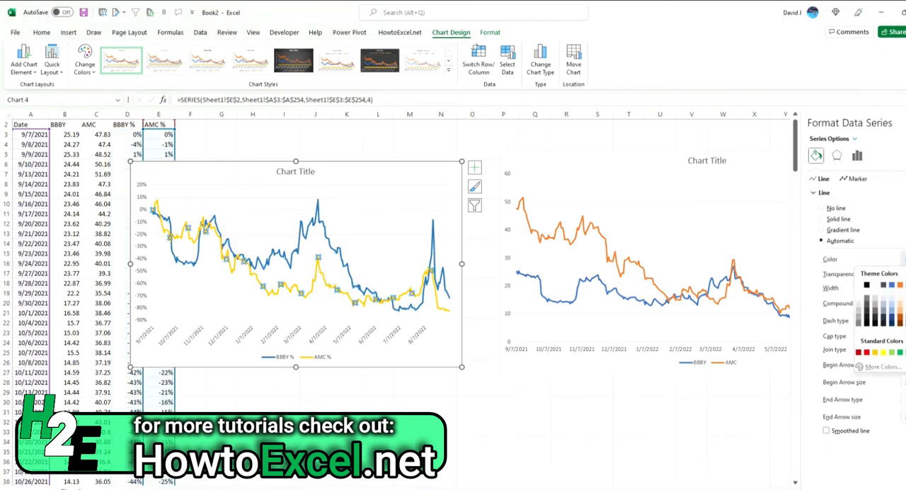
{"action": "left_click", "coordinate": [902, 319]}
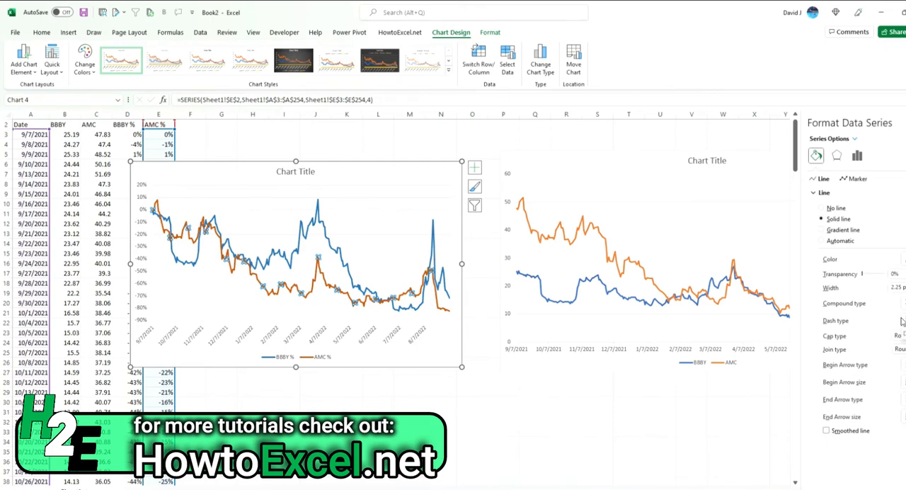
{"action": "left_click", "coordinate": [534, 421]}
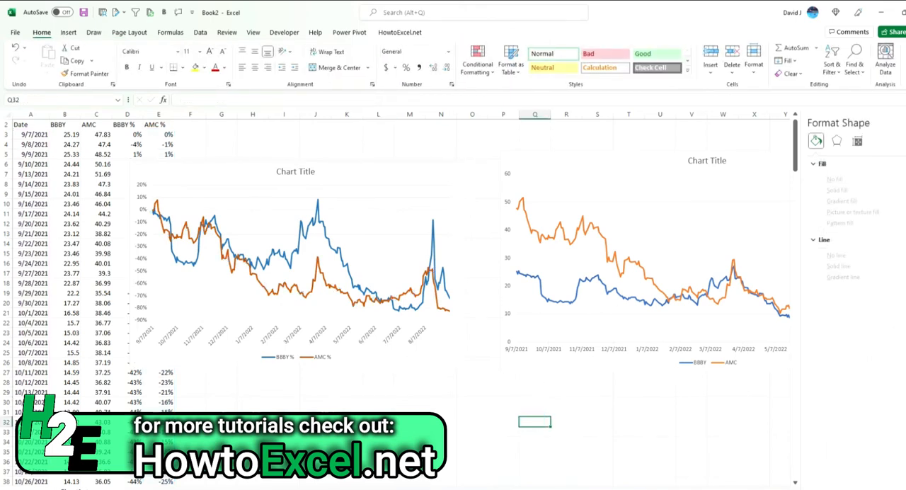
Close the formatting pane, then shift the percentage chart over the data columns and enlarge it up to the price chart
{"action": "left_click", "coordinate": [897, 124]}
{"action": "left_click_drag", "start_coordinate": [376, 176], "coordinate": [322, 158]}
{"action": "left_click_drag", "start_coordinate": [417, 353], "coordinate": [497, 379]}
{"action": "left_click", "coordinate": [503, 421]}
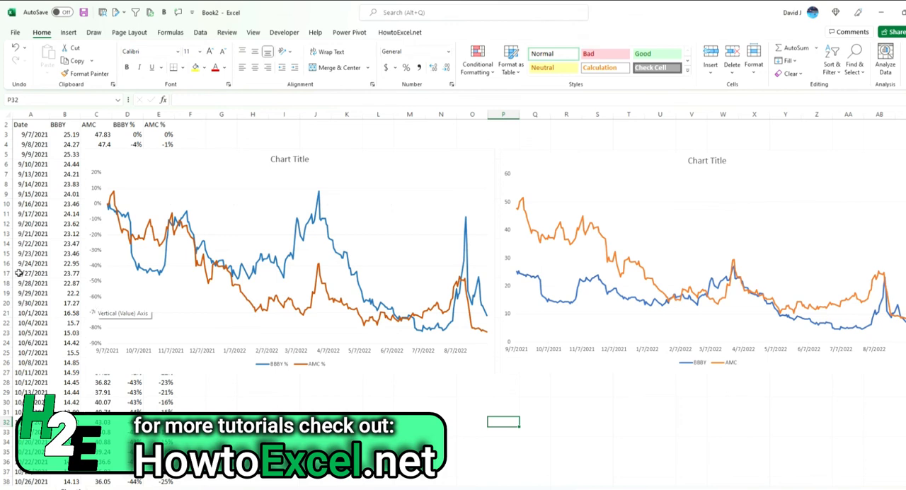
Move the percentage chart clear of the data and check the starting-price references in the formulas of D13 and E19
{"action": "left_click_drag", "start_coordinate": [240, 167], "coordinate": [509, 172]}
{"action": "left_click", "coordinate": [78, 135]}
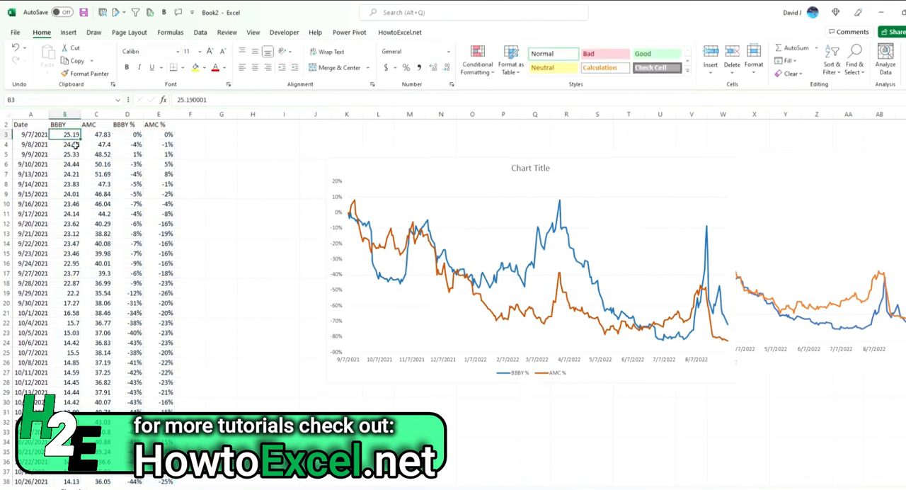
{"action": "left_click", "coordinate": [71, 233]}
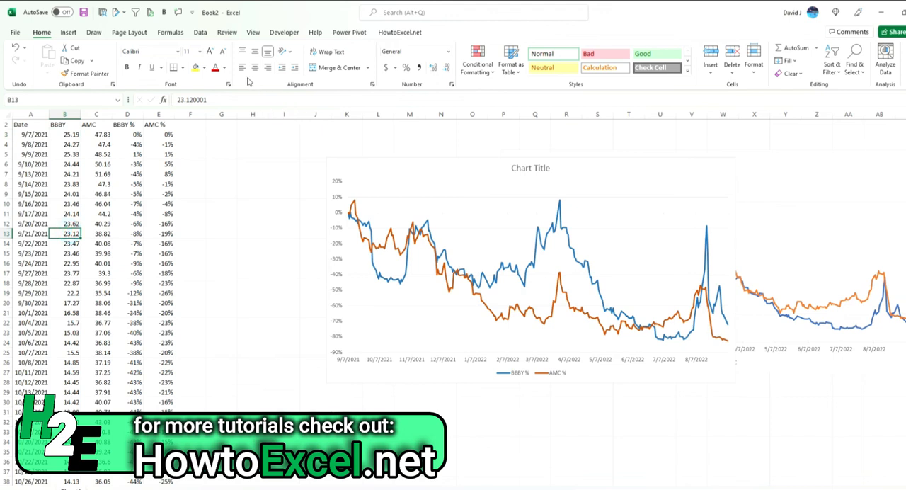
{"action": "double_click", "coordinate": [139, 234]}
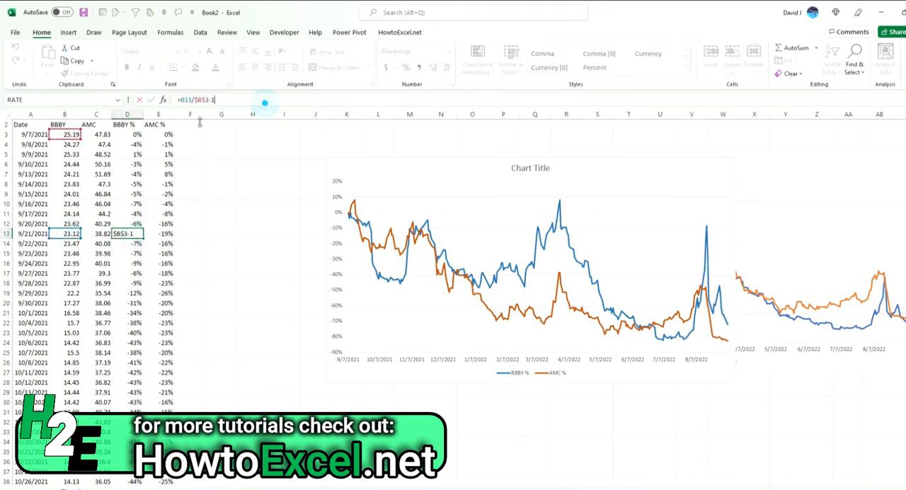
{"action": "left_click", "coordinate": [164, 291]}
{"action": "left_click", "coordinate": [315, 101]}
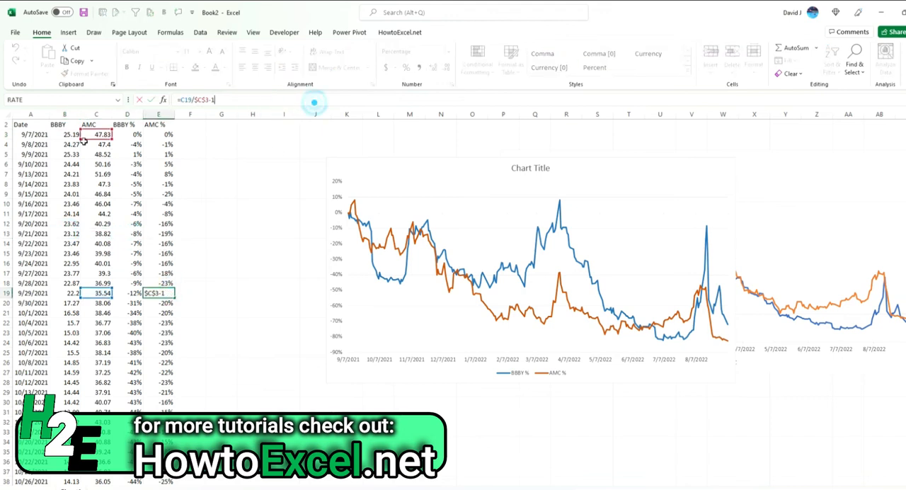
{"action": "left_click", "coordinate": [239, 251]}
Reposition the percentage chart so all data columns are uncovered, and check the BBBY % formula in D4 for its fixed starting-price reference
{"action": "left_click_drag", "start_coordinate": [392, 174], "coordinate": [157, 164]}
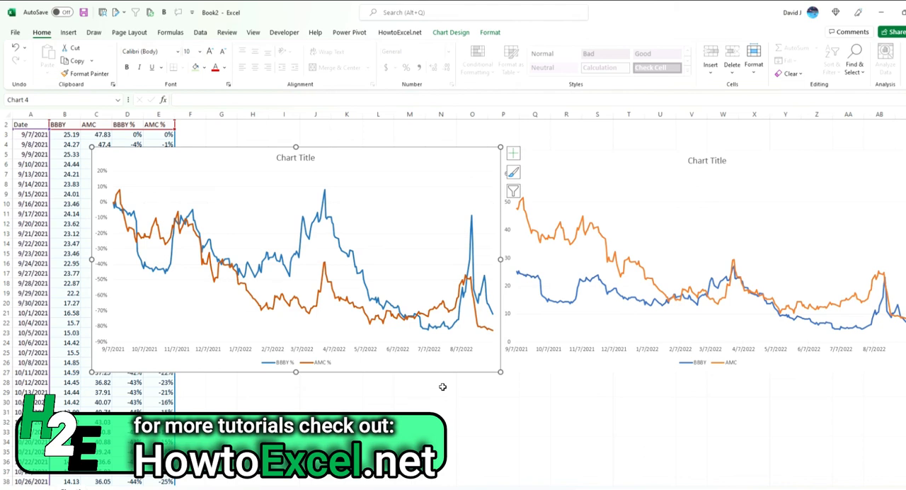
{"action": "left_click_drag", "start_coordinate": [219, 156], "coordinate": [349, 182]}
{"action": "left_click", "coordinate": [122, 145]}
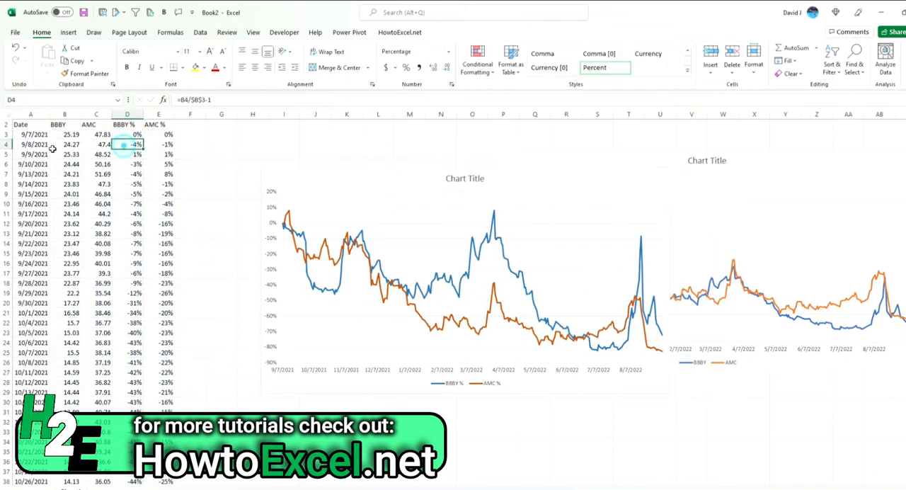
{"action": "left_click", "coordinate": [207, 100]}
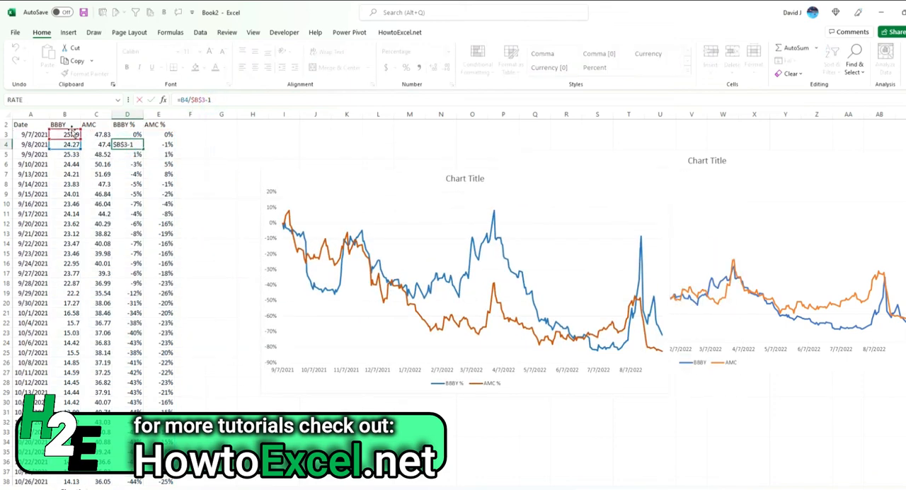
{"action": "left_click", "coordinate": [193, 184]}
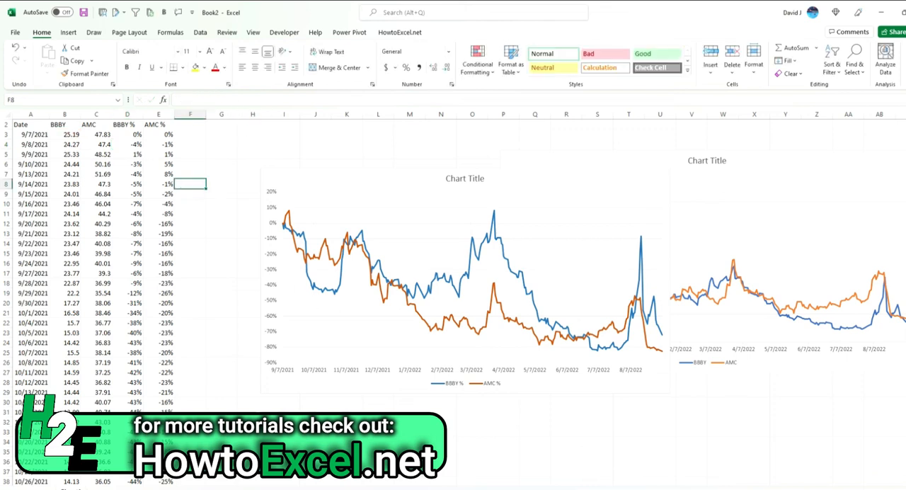